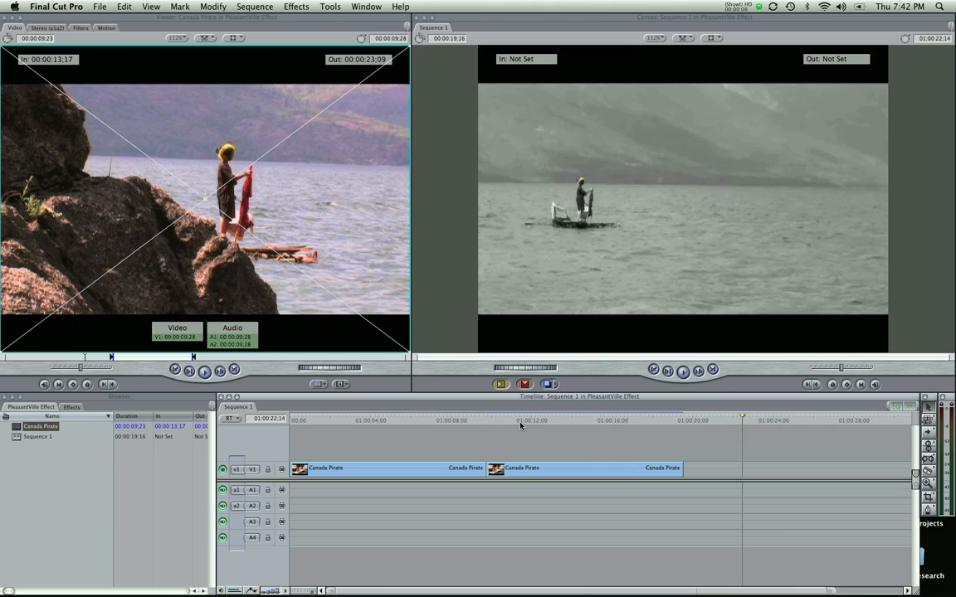
- Play the second Canada Pirate clip from 01:00:09;23 and delete it from the sequence
drag(539, 424, 491, 433)
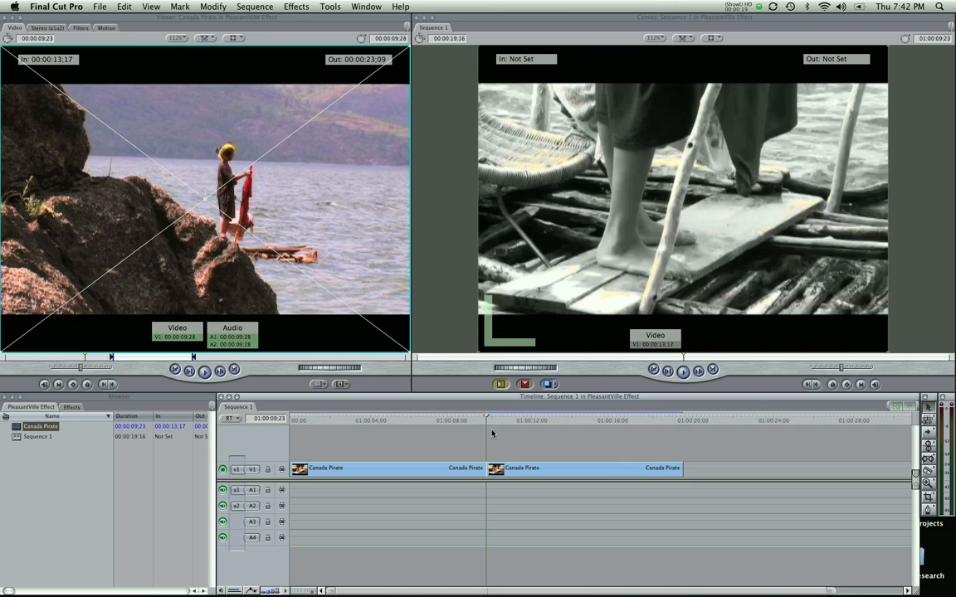
key(space)
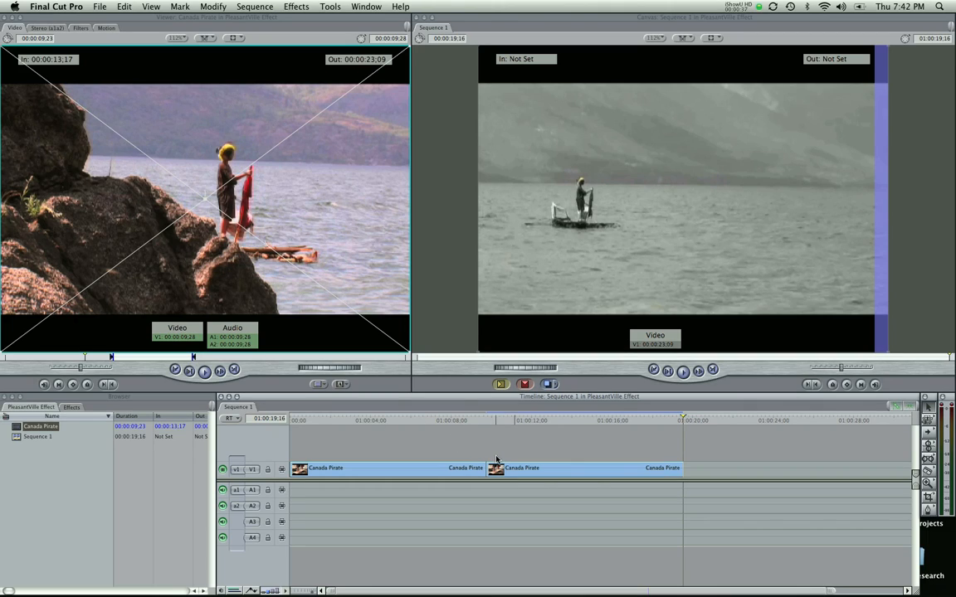
drag(502, 466, 496, 465)
key(Delete)
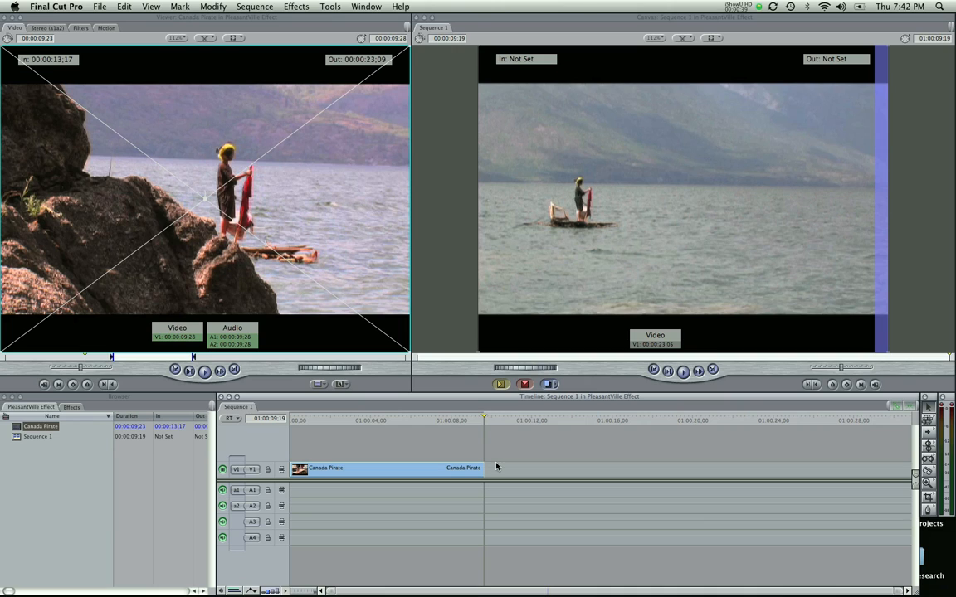
- Apply the Color Corrector 3-way filter from the Color Correction video filters to the remaining Canada Pirate clip
drag(474, 424, 374, 423)
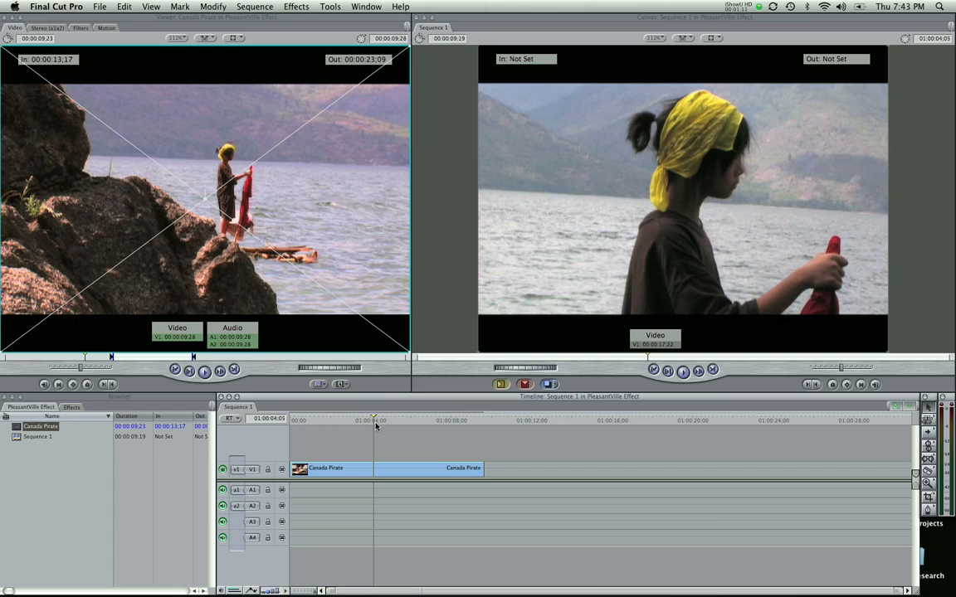
drag(383, 424, 290, 425)
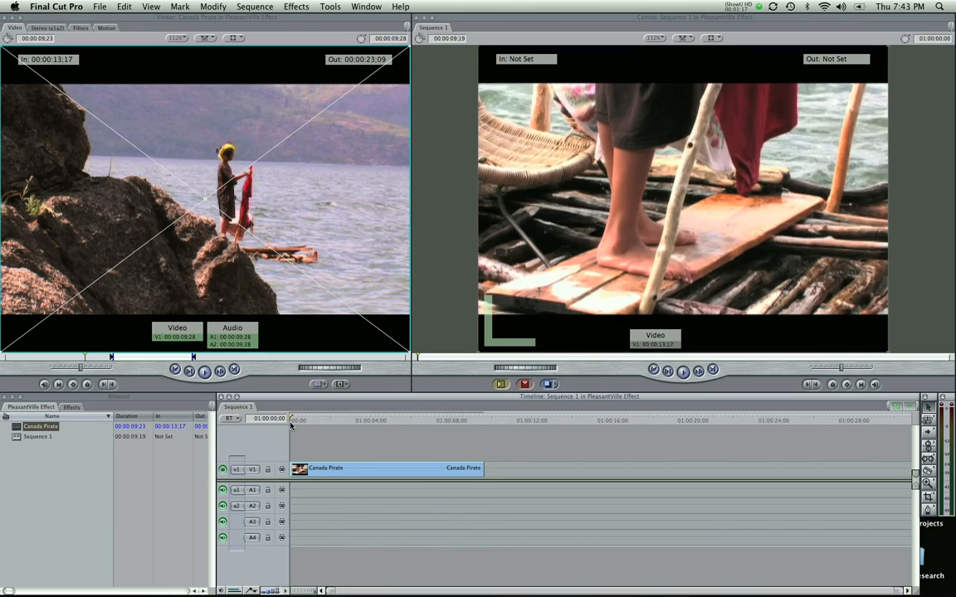
click(72, 408)
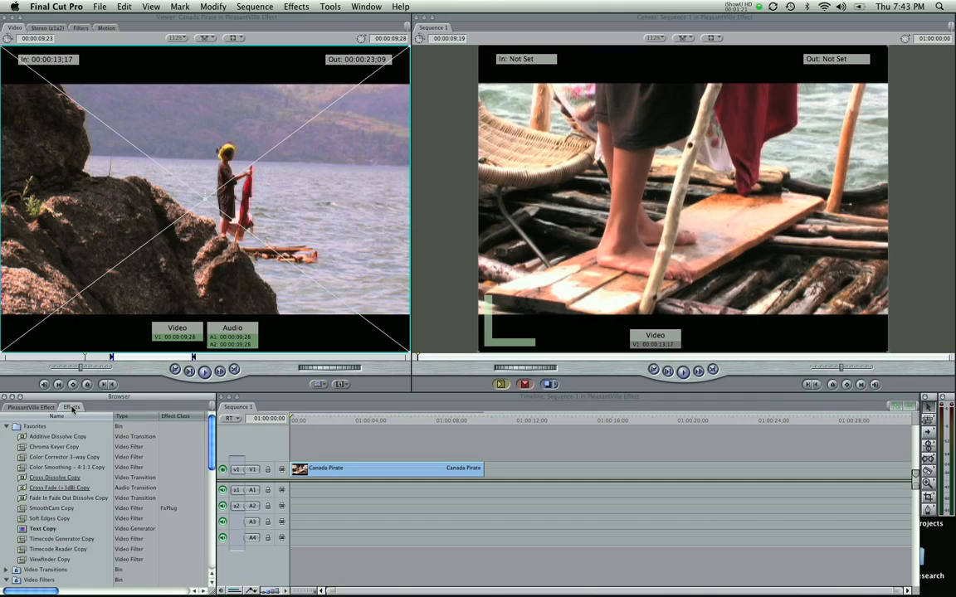
click(66, 457)
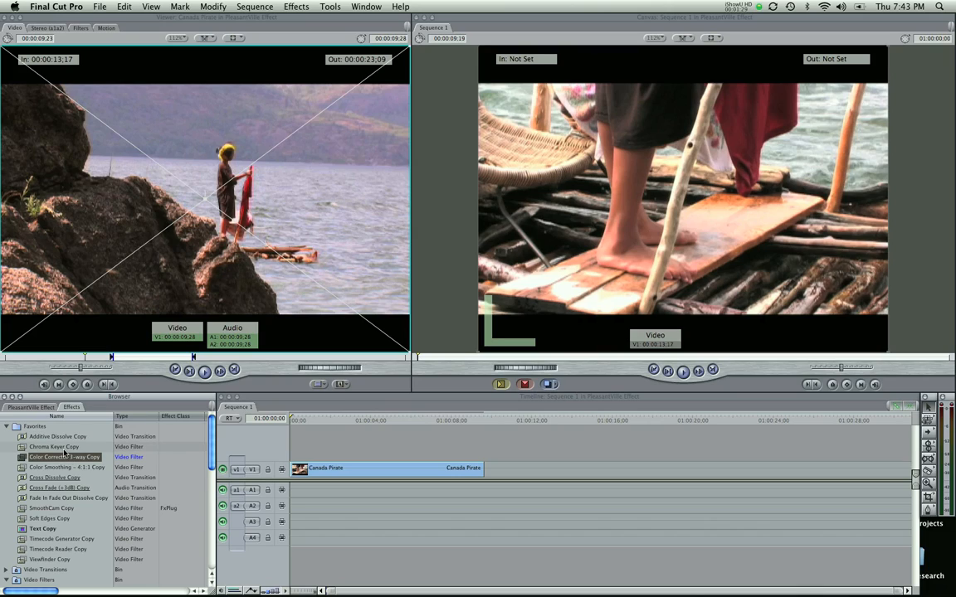
scroll(64, 453, down, 4)
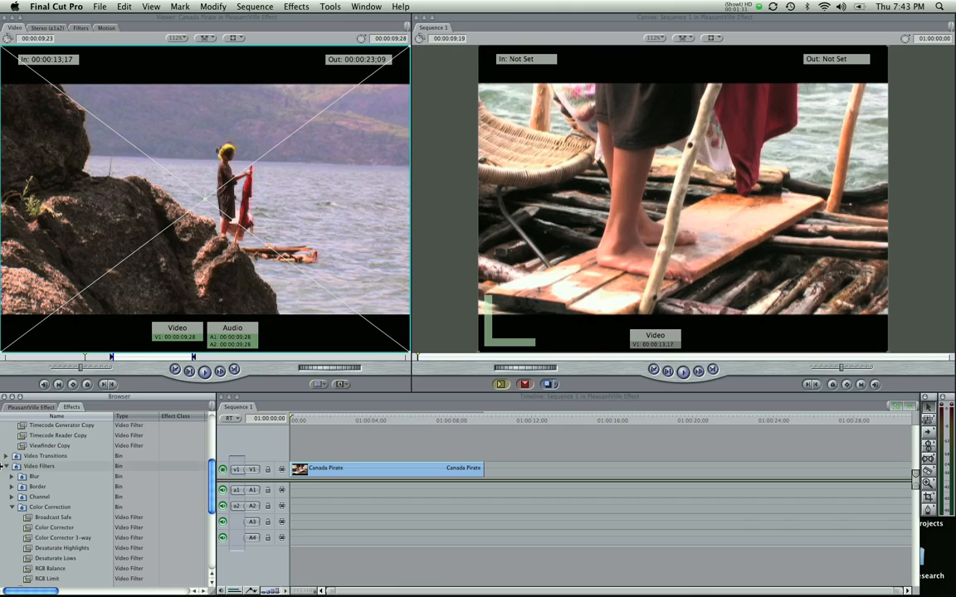
click(15, 468)
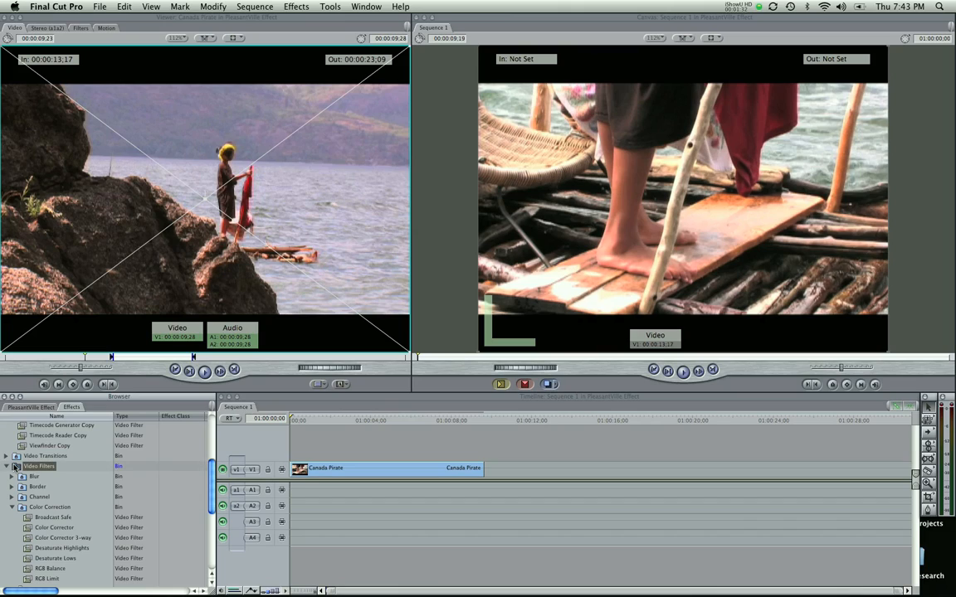
click(46, 508)
scroll(47, 508, down, 2)
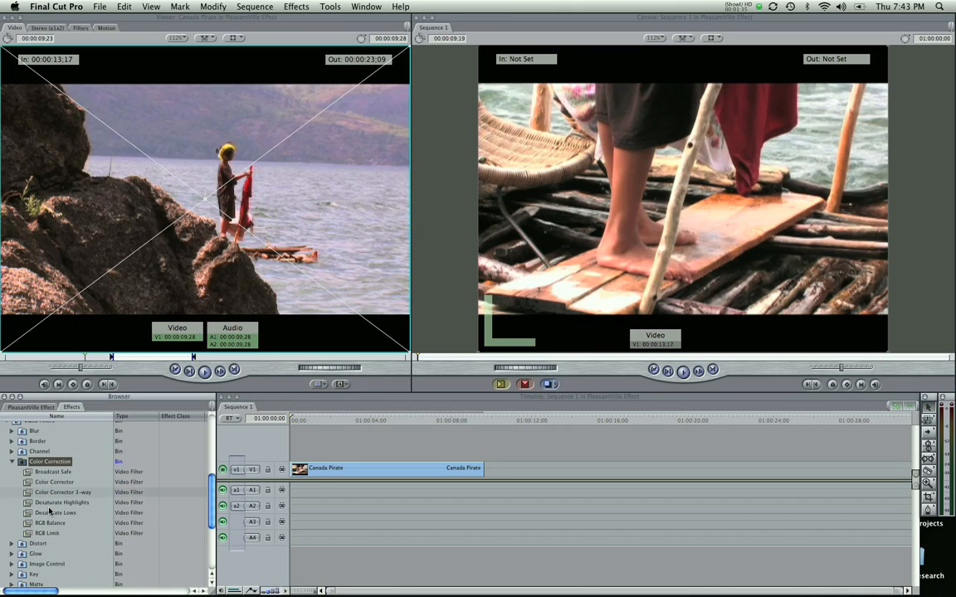
click(46, 493)
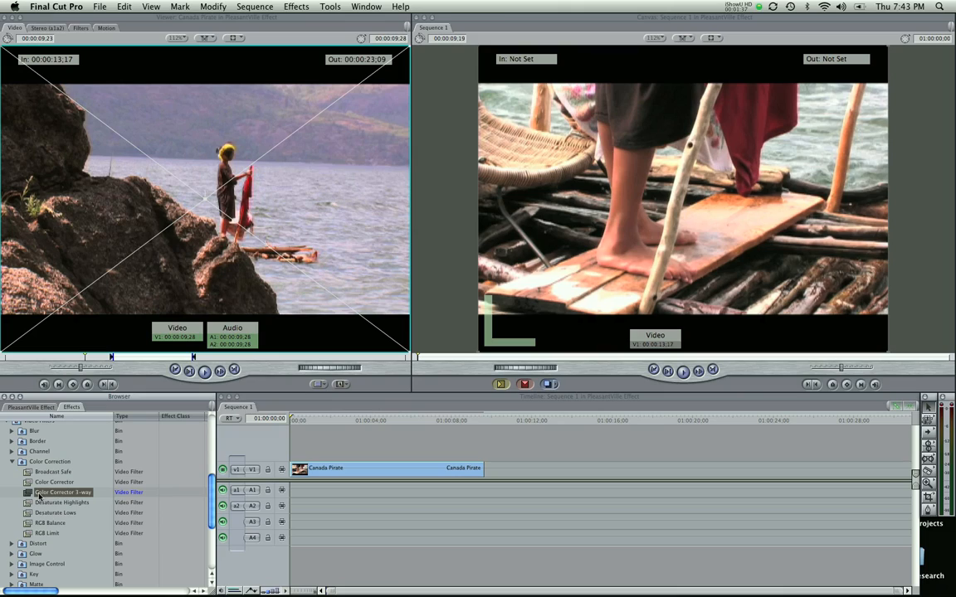
drag(38, 496, 340, 474)
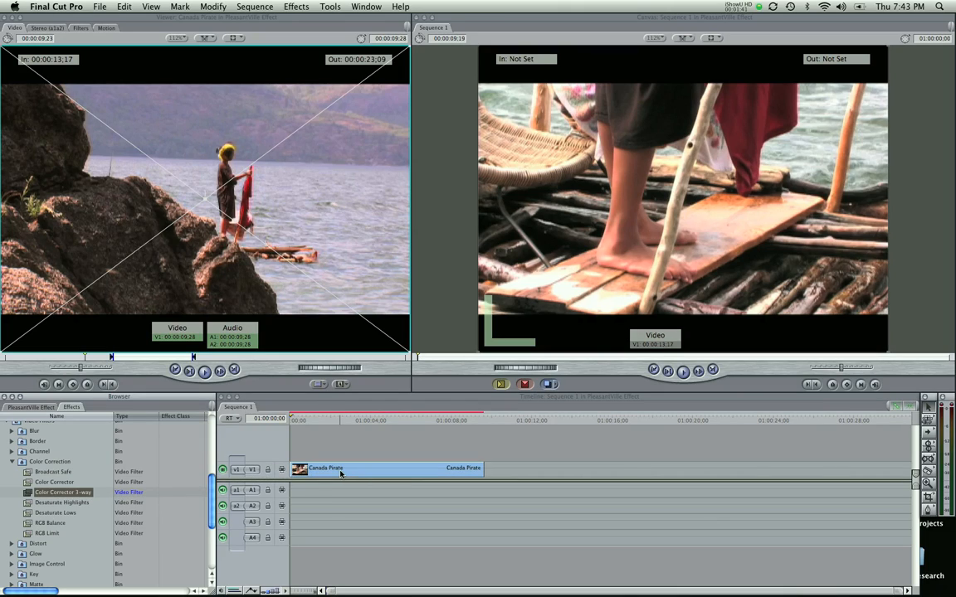
- Open the Canada Pirate clip's Color Corrector 3-way controls with the playhead at 01:00:03;15, where the yellow headscarf shows
double_click(340, 474)
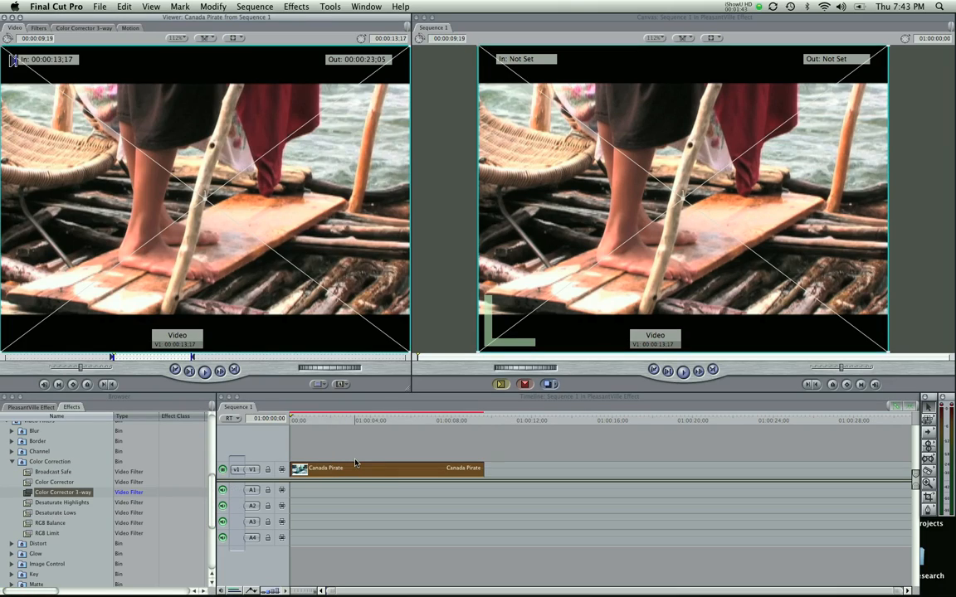
scroll(28, 514, up, 5)
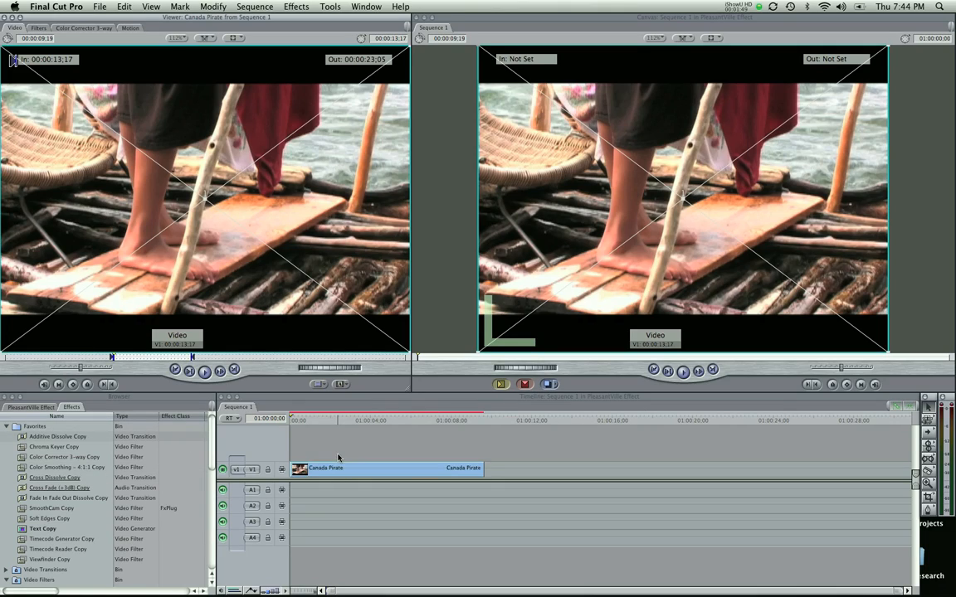
click(361, 417)
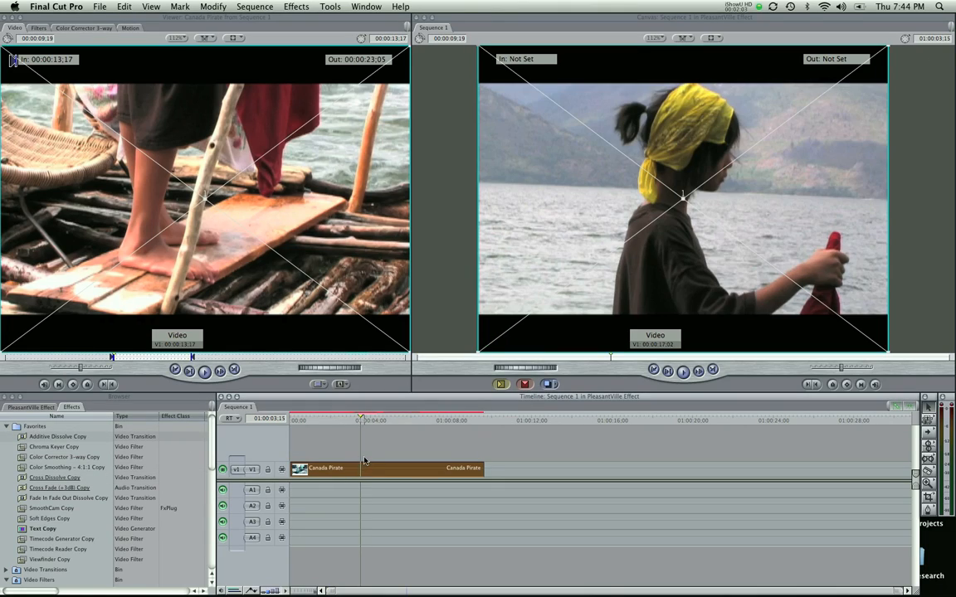
click(370, 471)
double_click(370, 471)
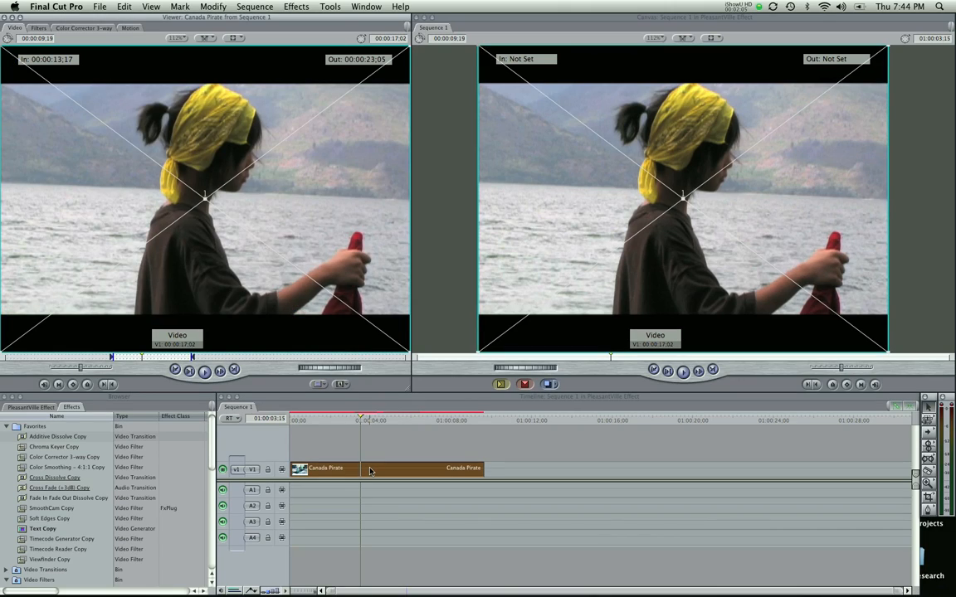
click(84, 29)
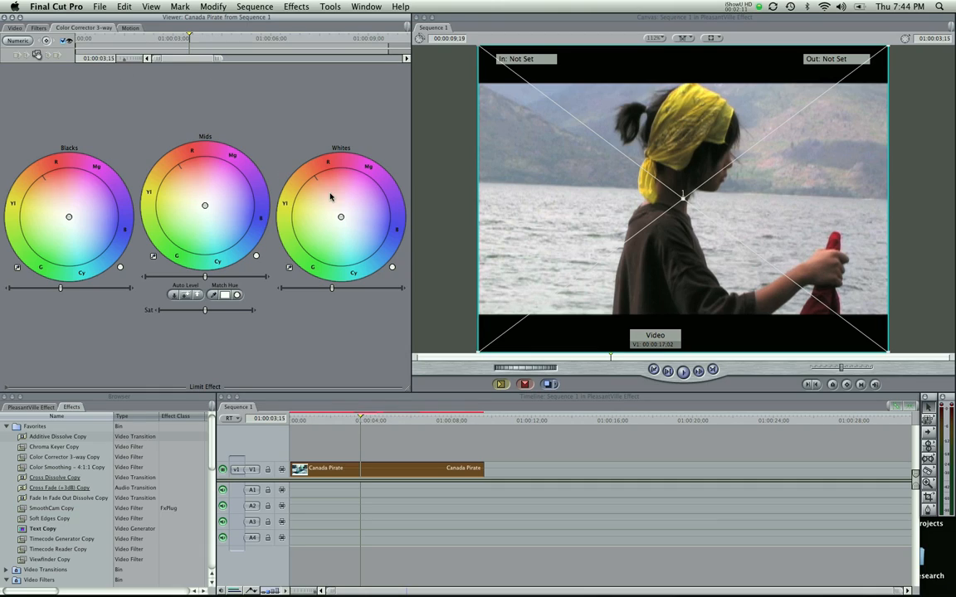
- Limit the colour effect to the yellow sampled from the girl's headscarf, with the saturation and luma limits switched off
click(6, 387)
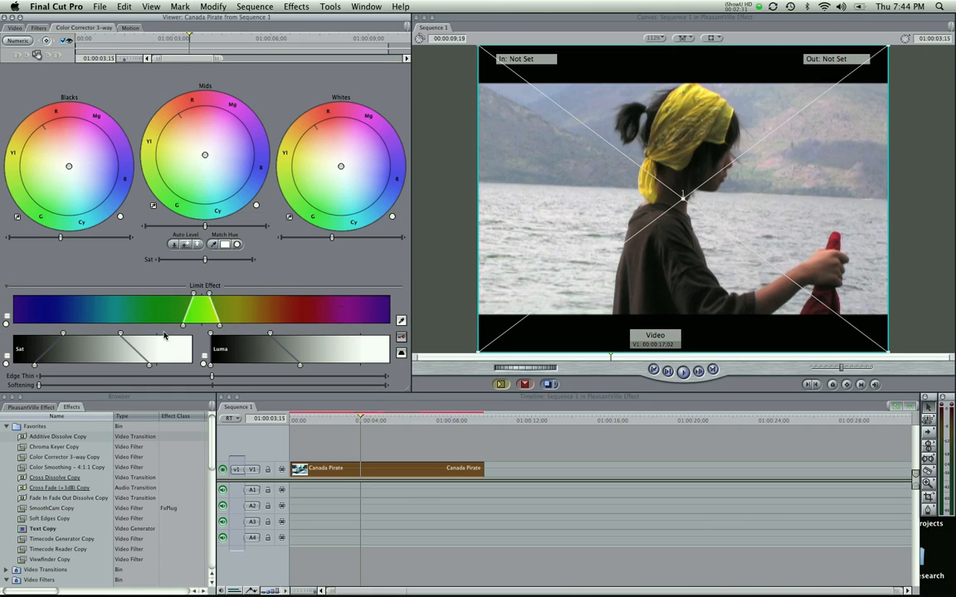
click(401, 320)
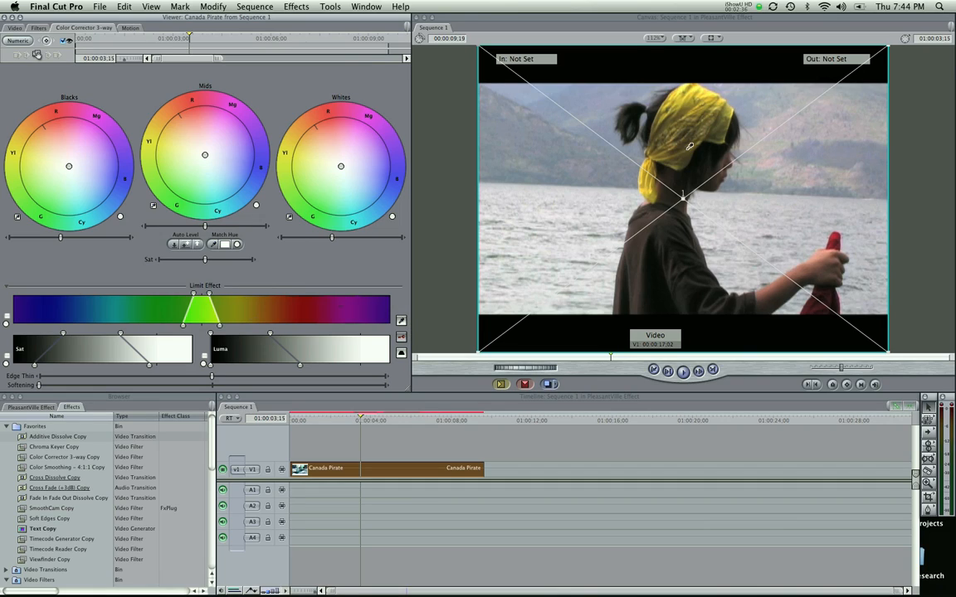
click(697, 102)
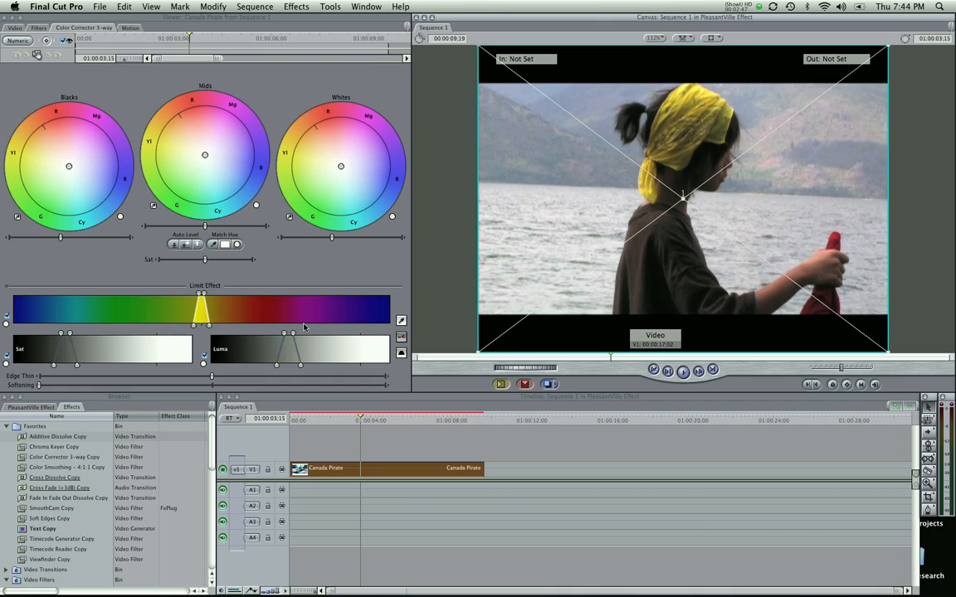
click(205, 358)
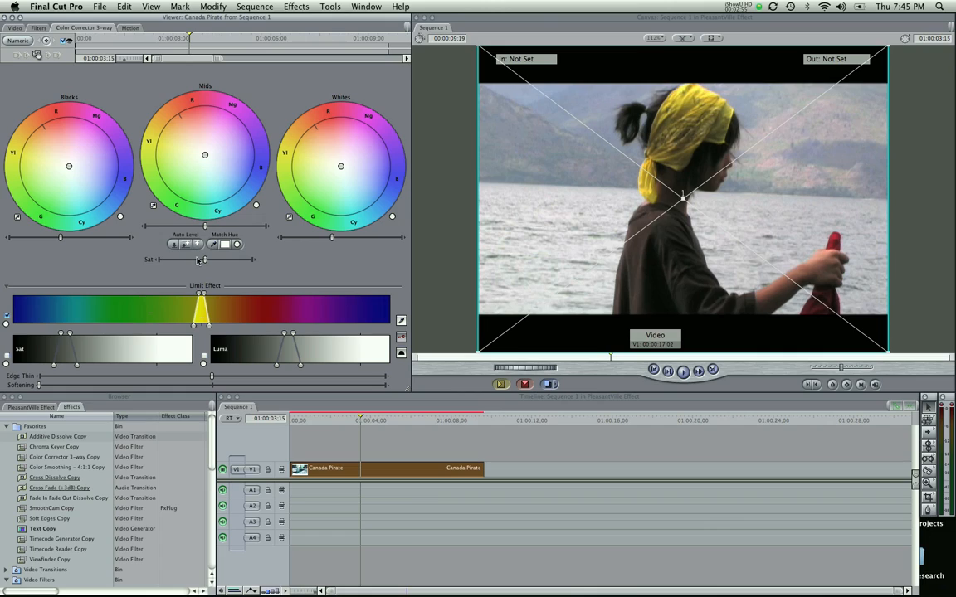
- Lower the color corrector's saturation to its minimum and invert the limit selection to desaturate everything except the yellow
drag(199, 260, 157, 262)
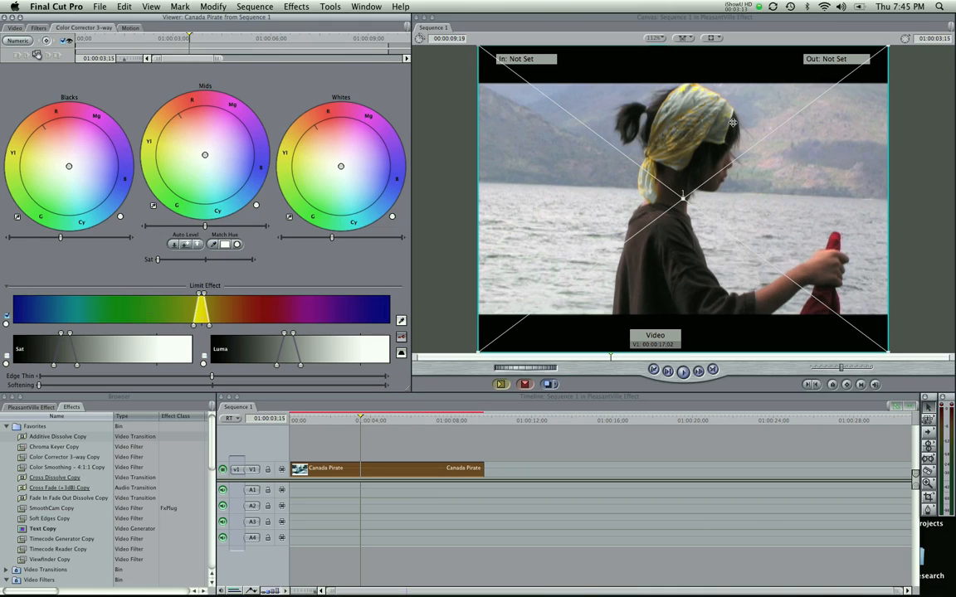
click(401, 355)
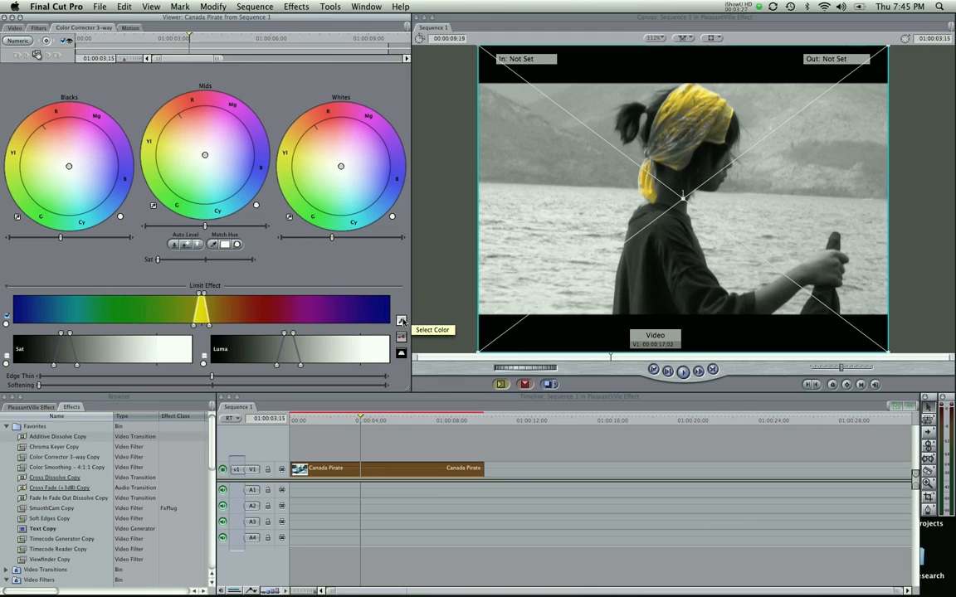
click(402, 321)
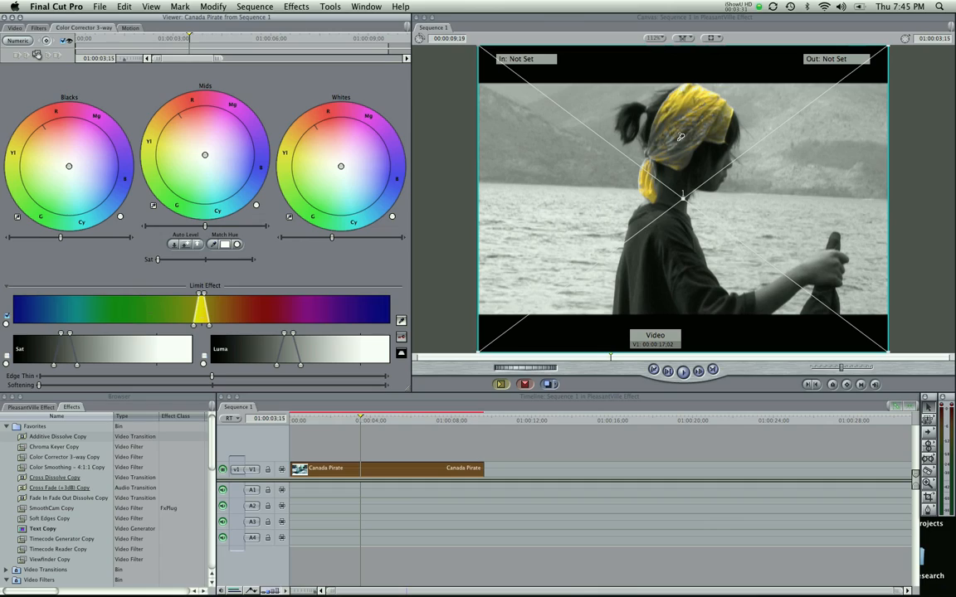
click(611, 129)
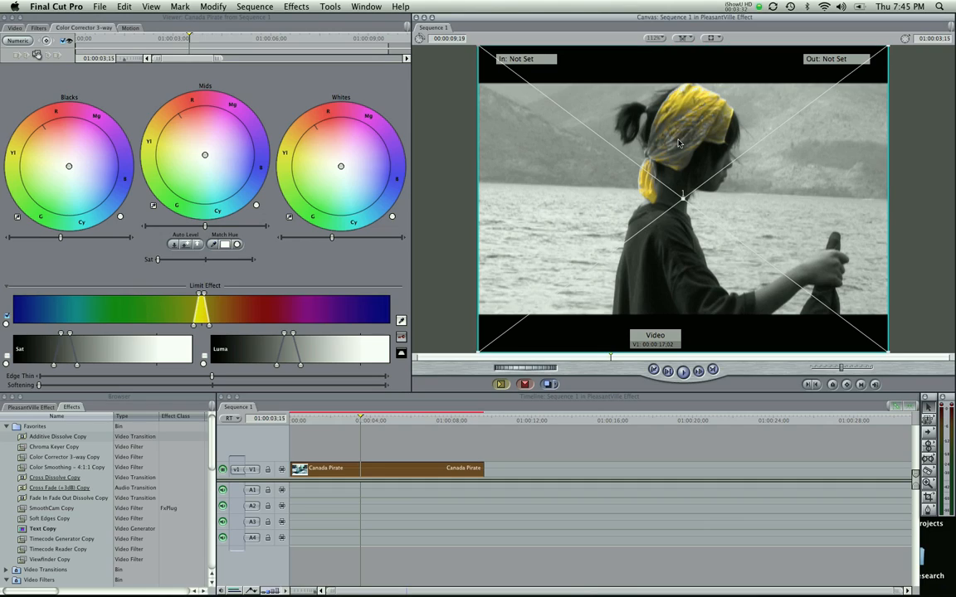
click(397, 320)
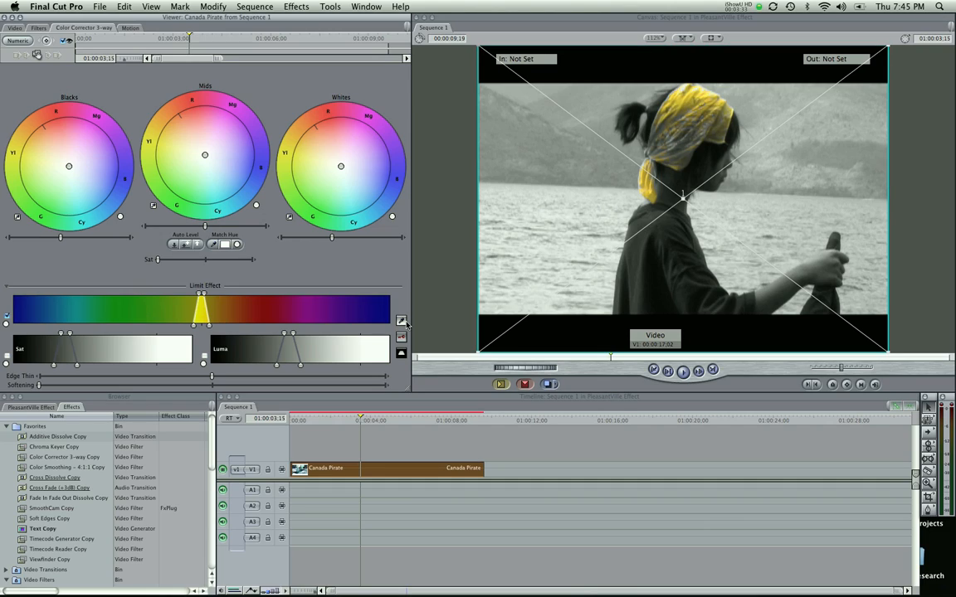
click(658, 132)
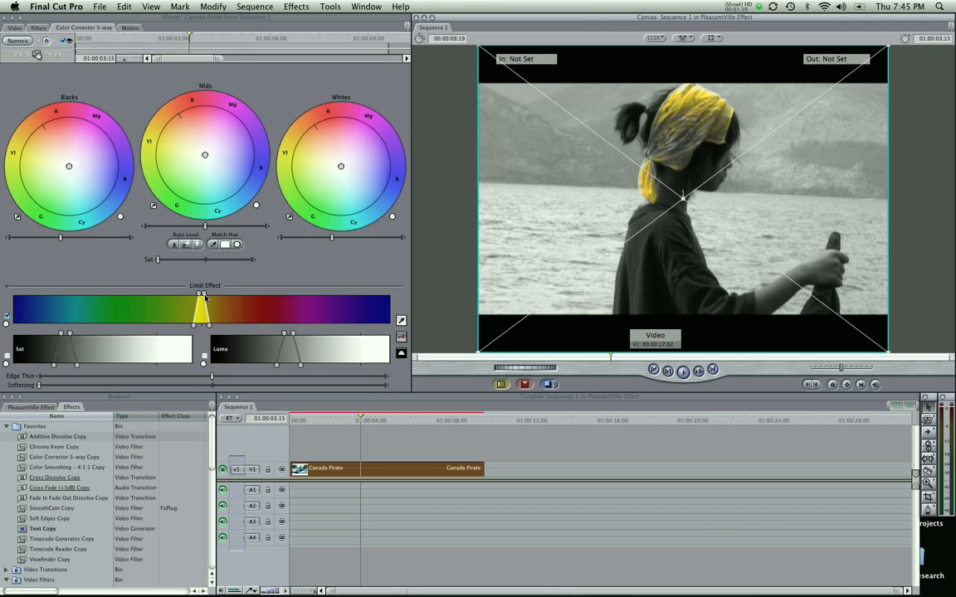
- Widen the hue limit around yellow to cover the whole headscarf, trimming it slightly against the frame at 01:00:00;00
drag(205, 297, 205, 297)
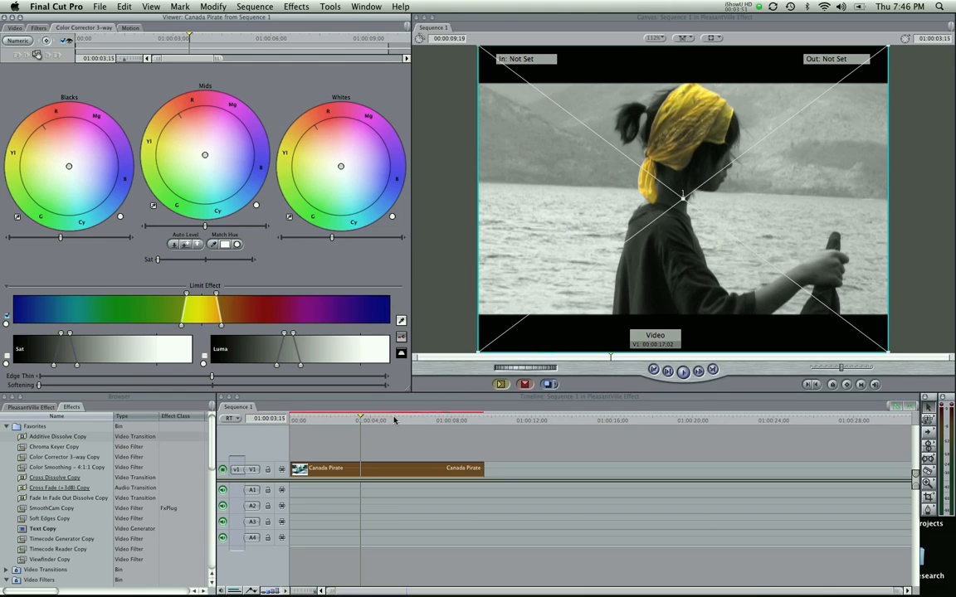
drag(360, 420, 295, 425)
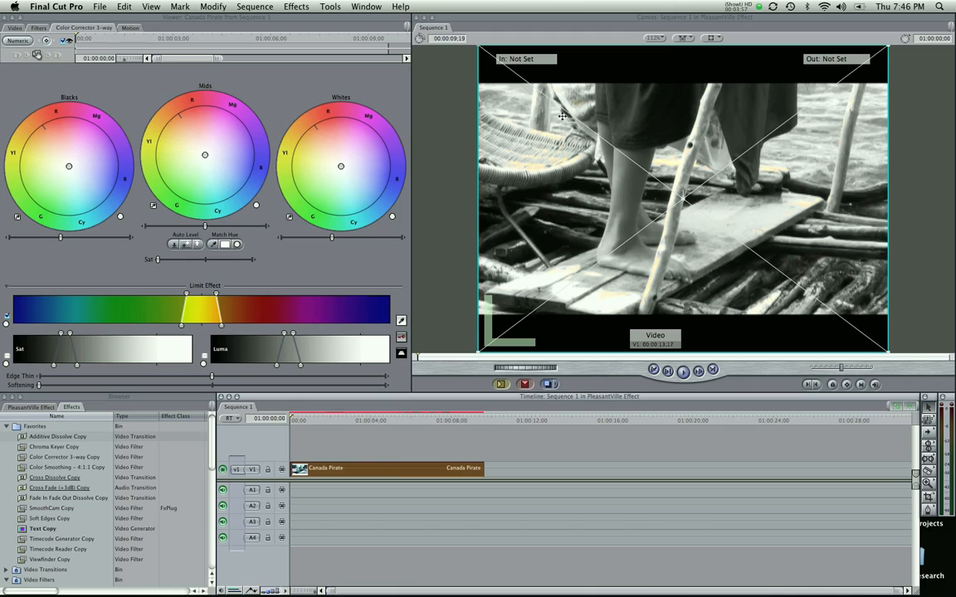
click(216, 296)
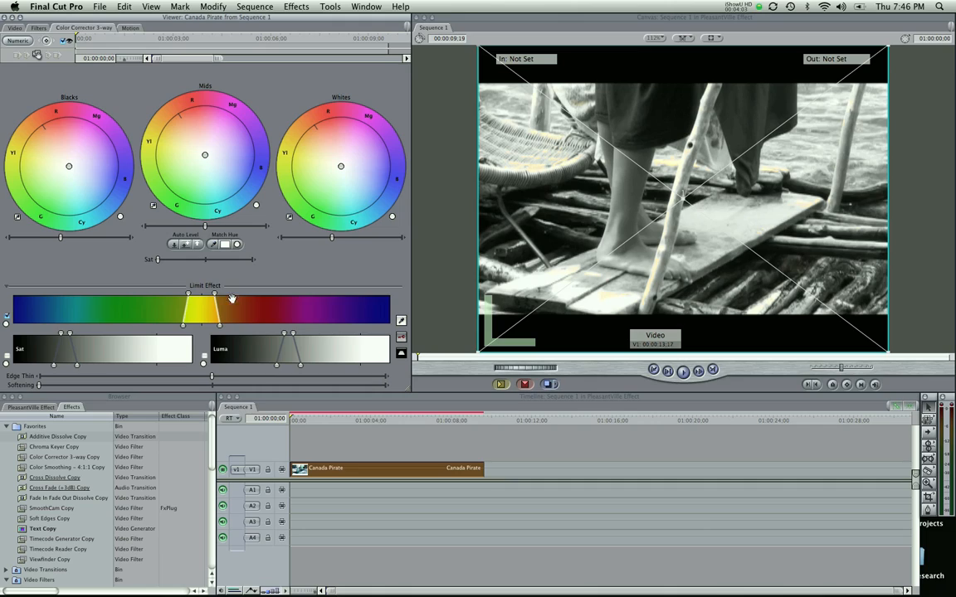
- Adjust the hue limit at 01:00:03;08 to span yellow-green to orange, keeping the headscarf coloured and the skin grey
click(310, 419)
drag(310, 418, 356, 435)
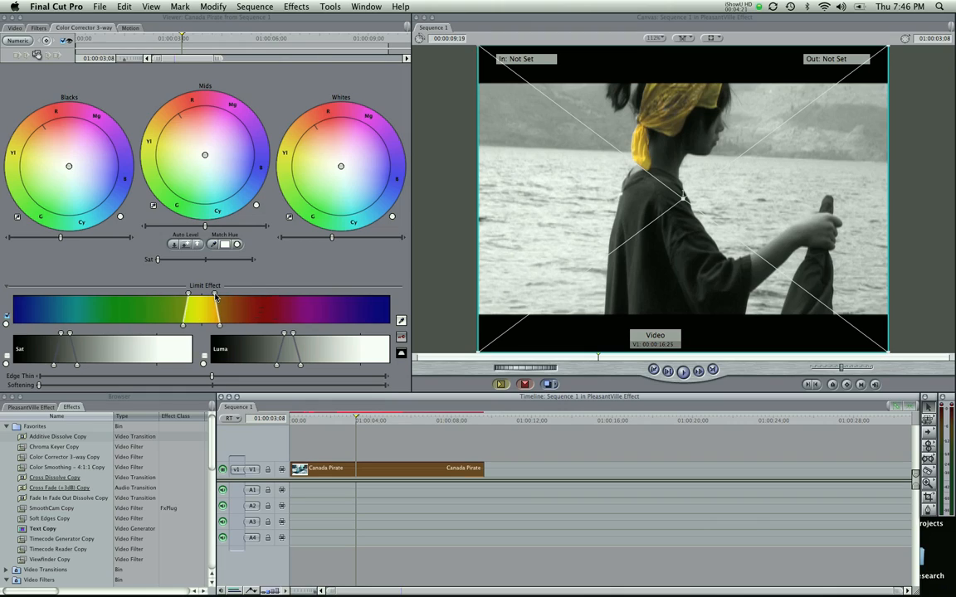
drag(215, 296, 215, 296)
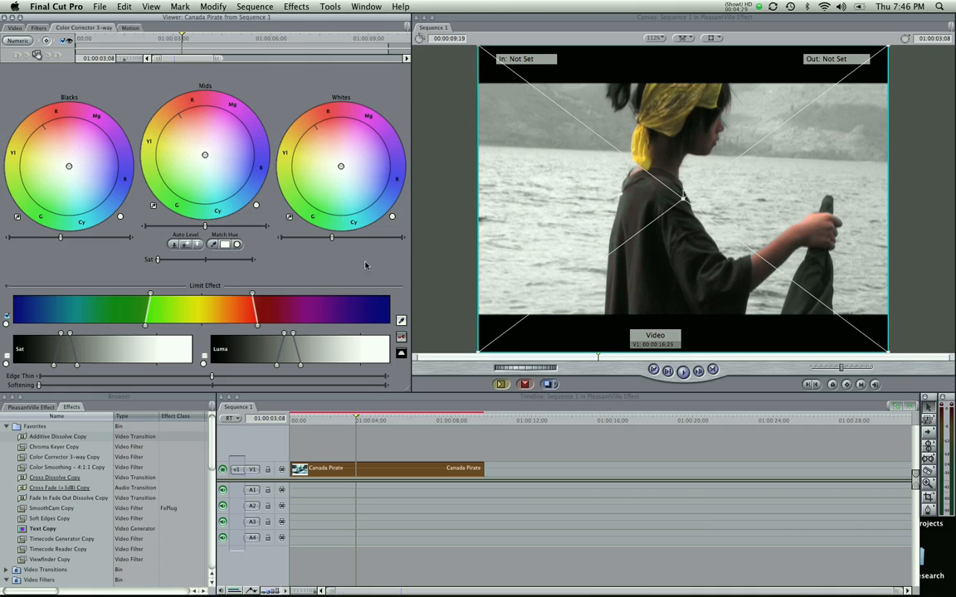
drag(253, 296, 246, 297)
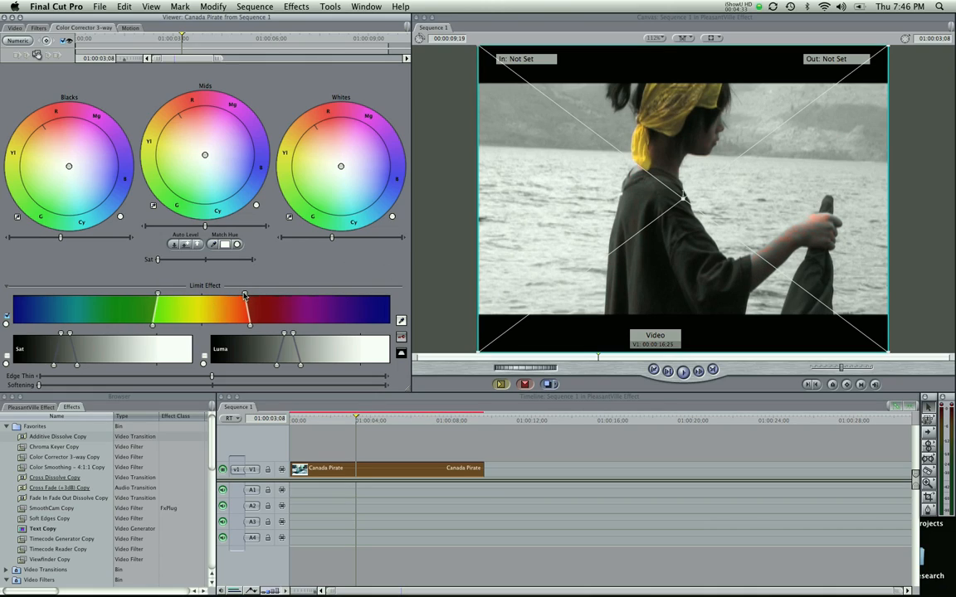
drag(246, 294, 224, 294)
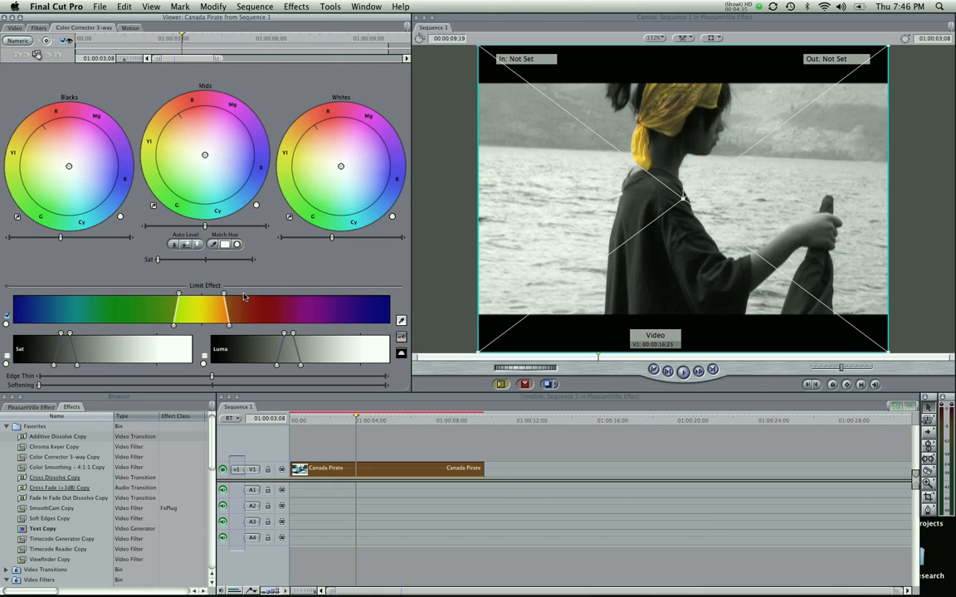
- Scrub through the corrected clip from 01:00:04;00 to review the selective colour and return to the sequence start
click(371, 421)
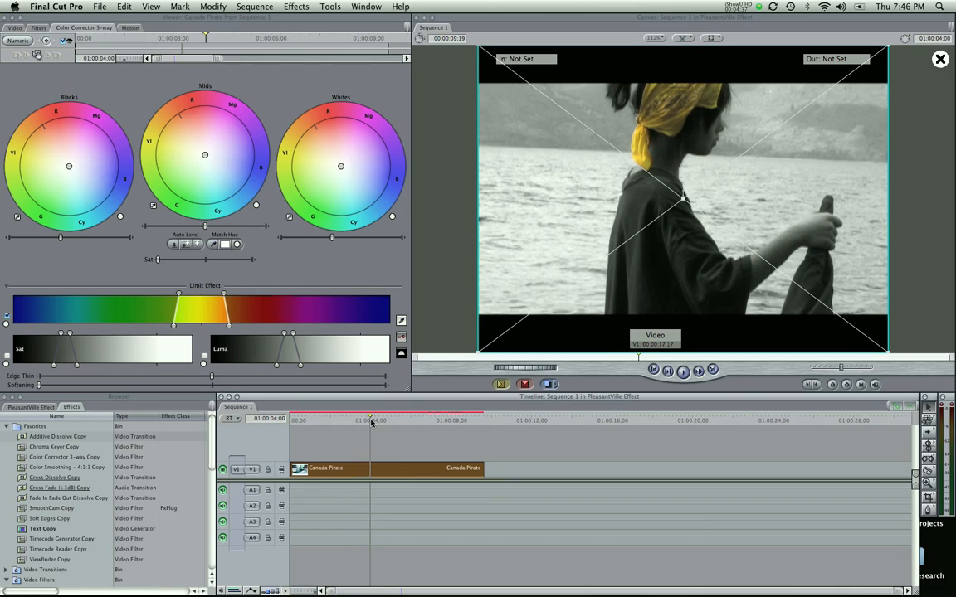
drag(372, 421, 436, 422)
key(Home)
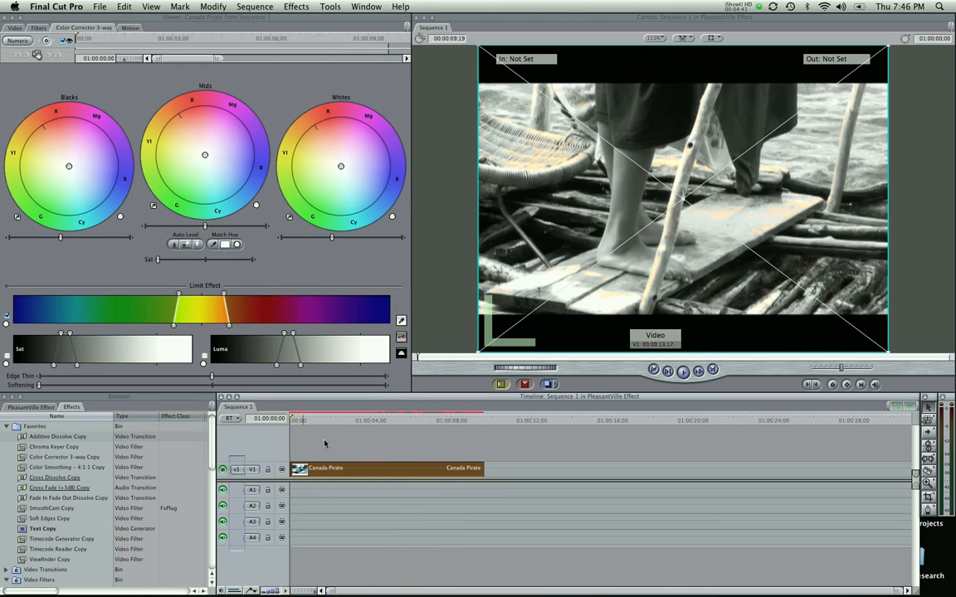
- Fit the whole sequence in the timeline and show the PleasantVille Effect project's items with nothing selected
click(472, 452)
key(shift+z)
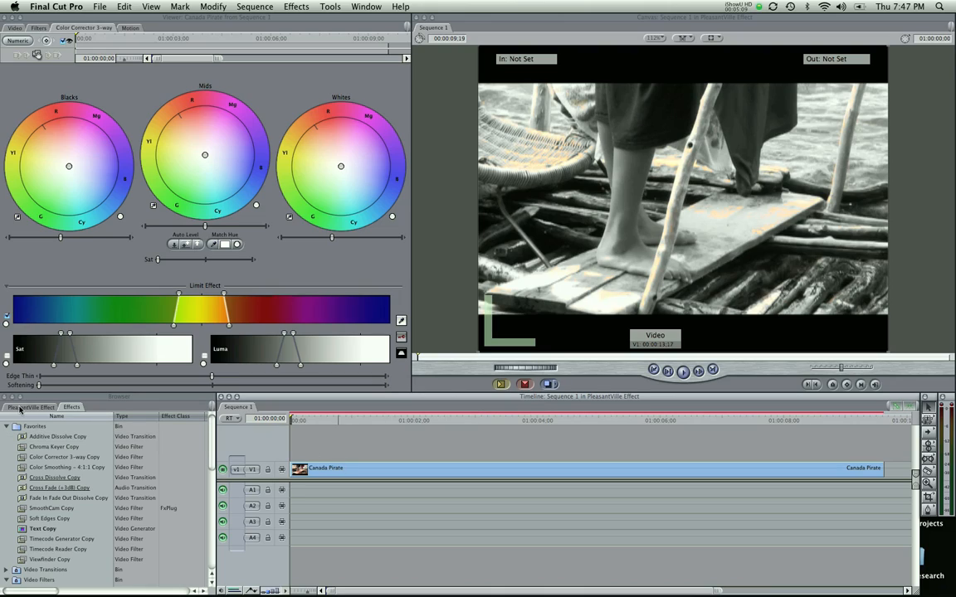
click(19, 407)
click(342, 447)
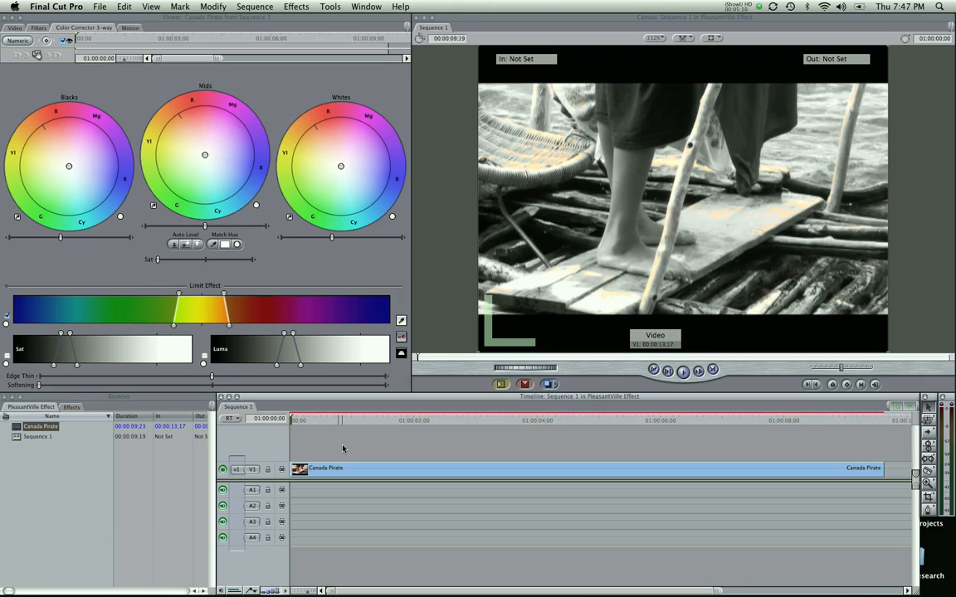
click(86, 473)
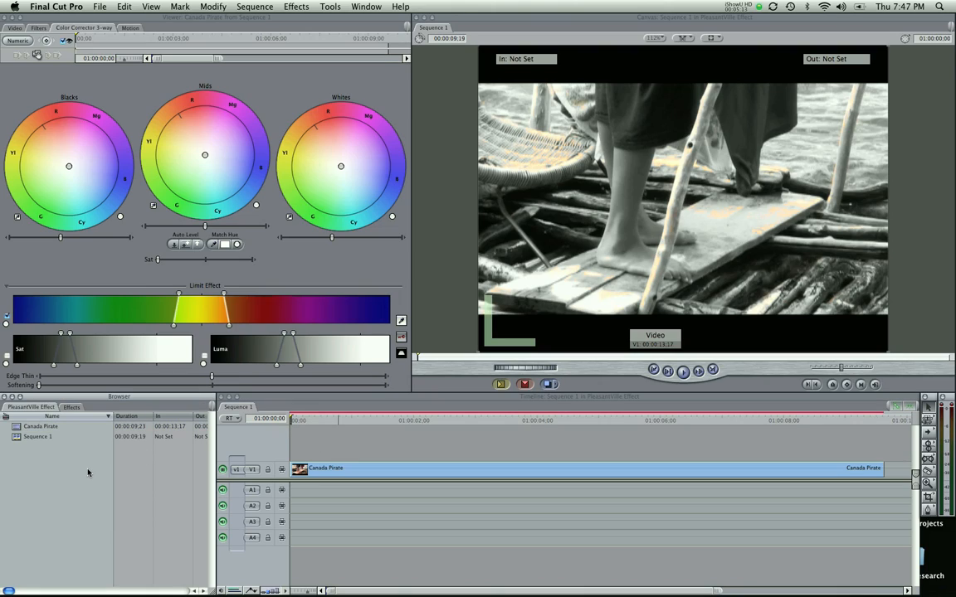